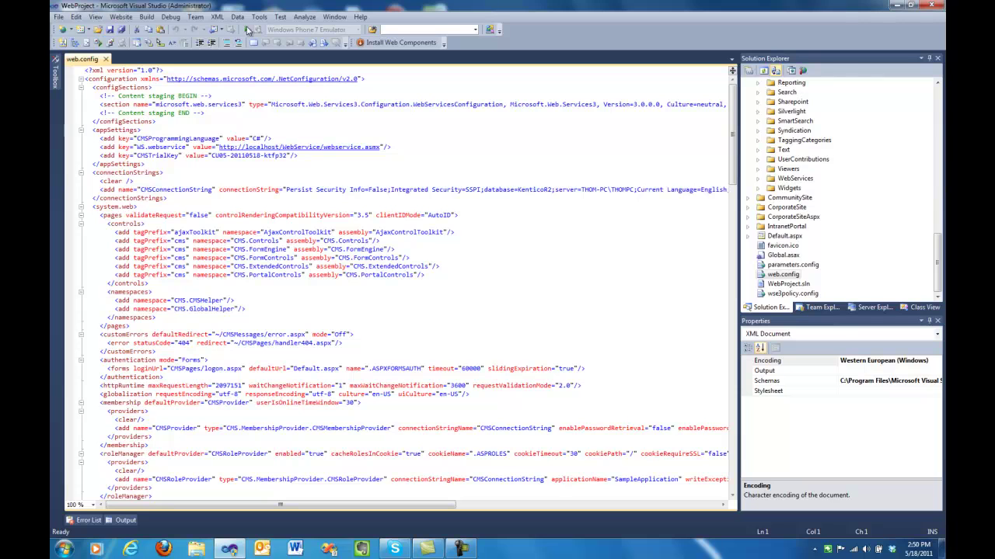
Run the web project and log on to the intranet portal with the sample employee's user name and a blank password.
{"action": "left_click", "coordinate": [246, 29]}
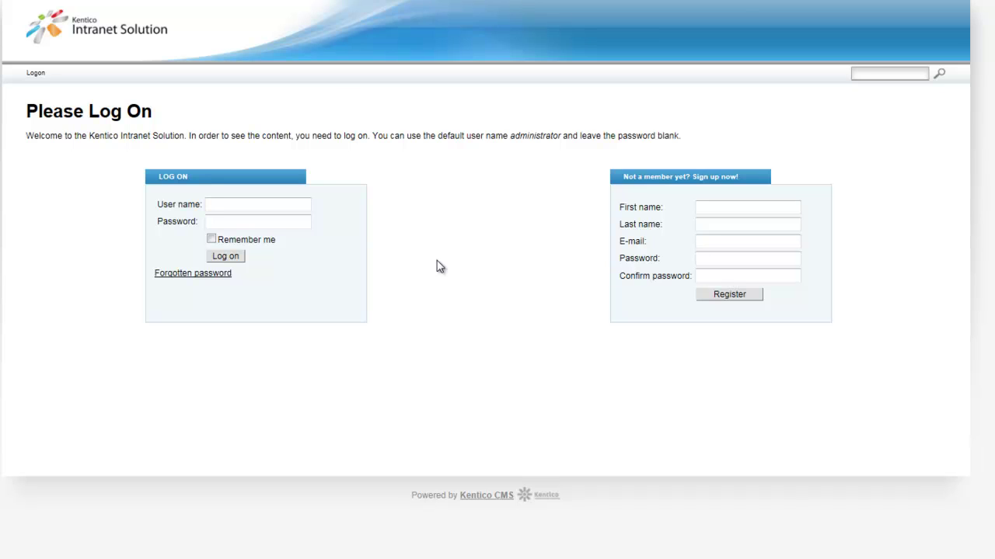
{"action": "left_click", "coordinate": [282, 204]}
{"action": "type", "text": "b"}
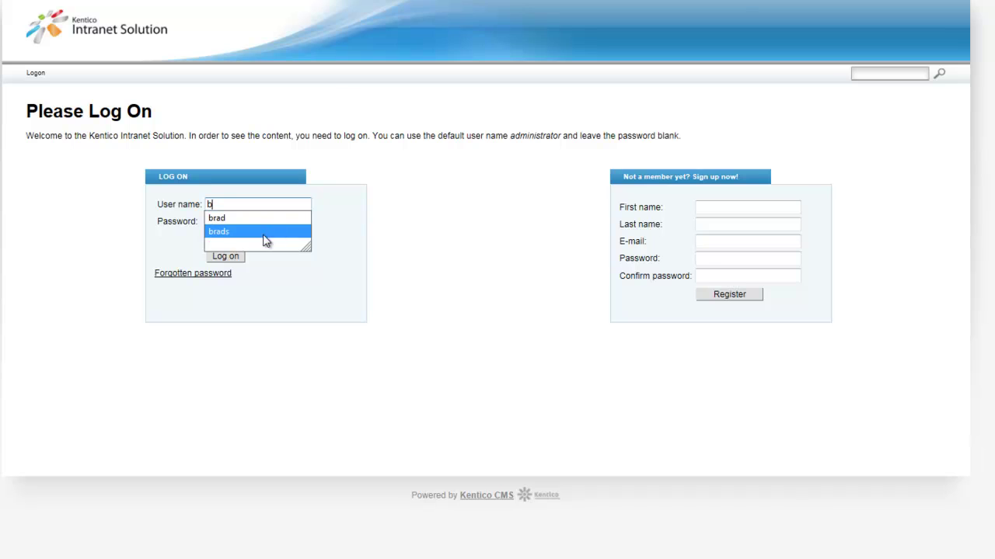
{"action": "left_click", "coordinate": [250, 231]}
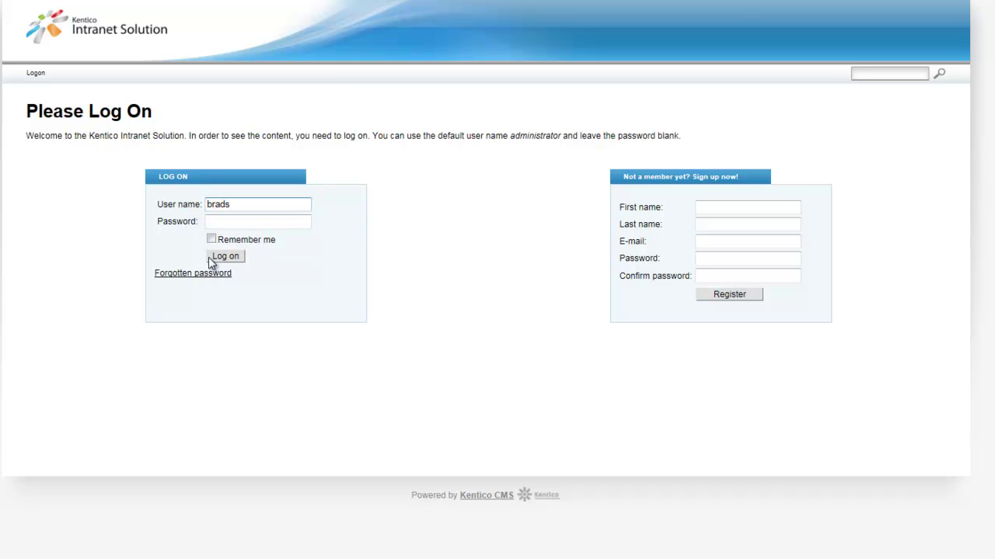
{"action": "left_click", "coordinate": [230, 257]}
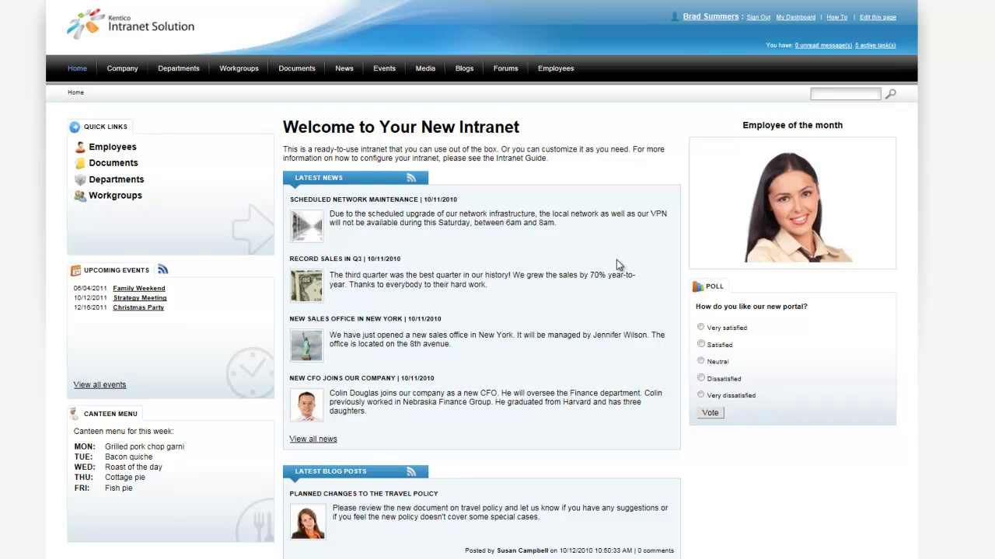
On the portal's Documents page, view the available actions for the e-book "A Complete Guide for New Employees".
{"action": "left_click", "coordinate": [297, 69]}
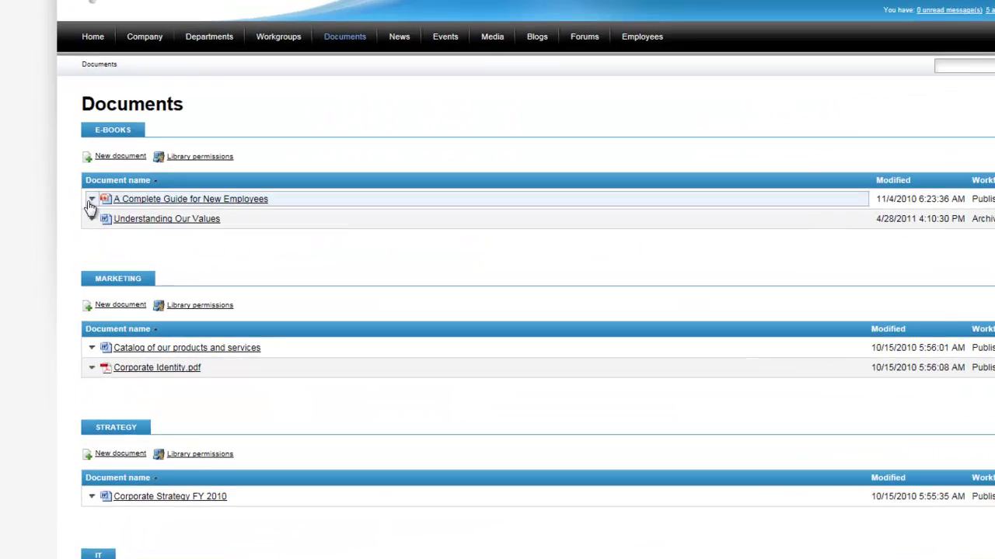
{"action": "left_click", "coordinate": [77, 207]}
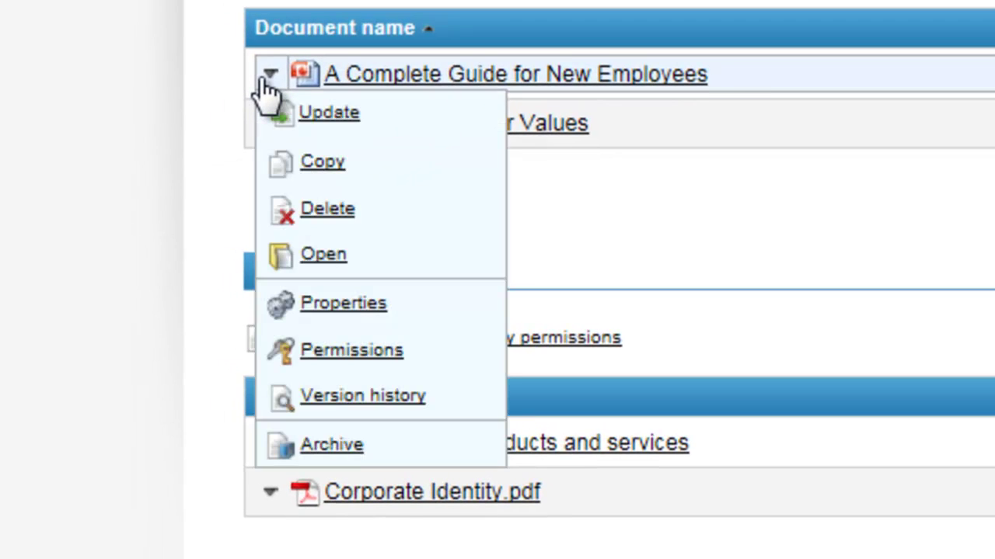
{"action": "left_click", "coordinate": [265, 79]}
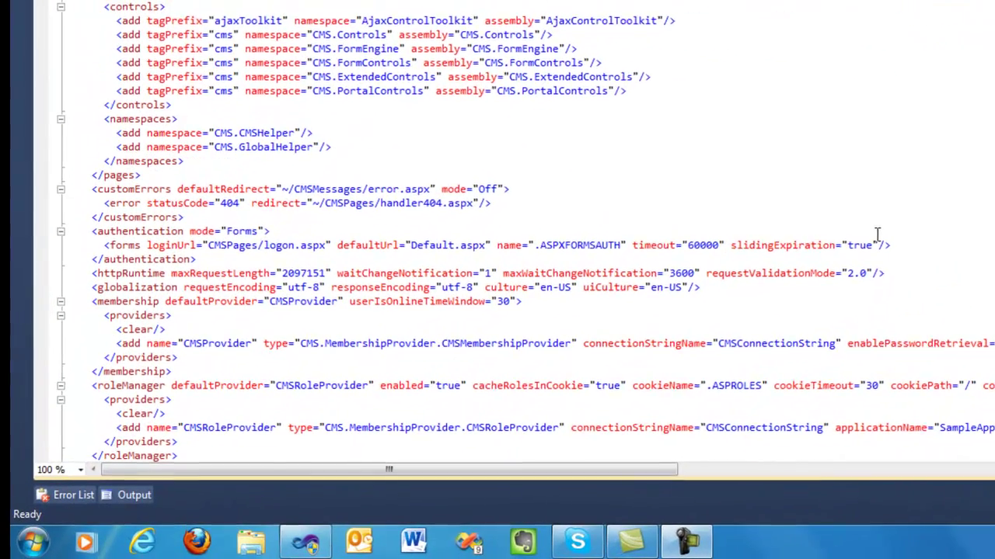
Check the computer name in the Windows system properties, then close that window.
{"action": "left_click", "coordinate": [34, 542]}
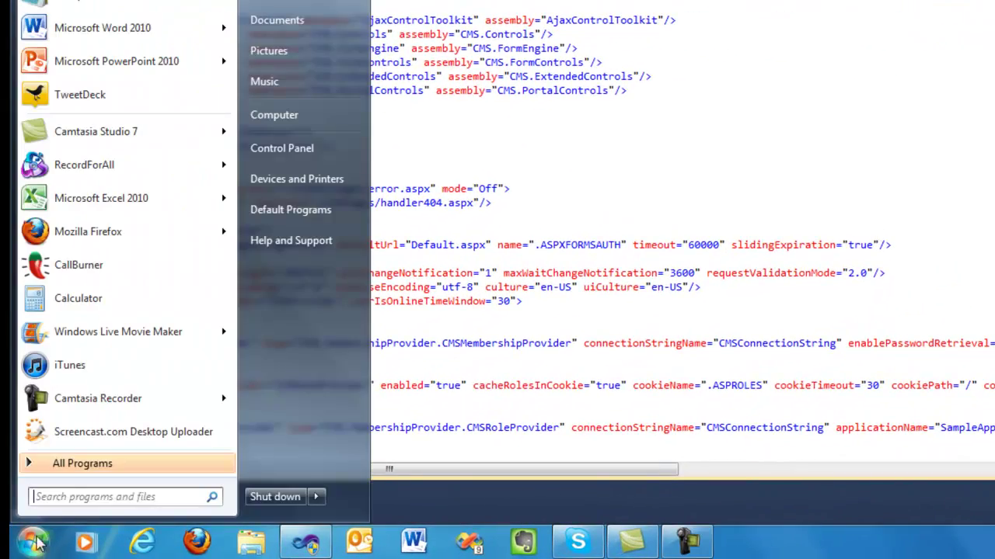
{"action": "right_click", "coordinate": [282, 113]}
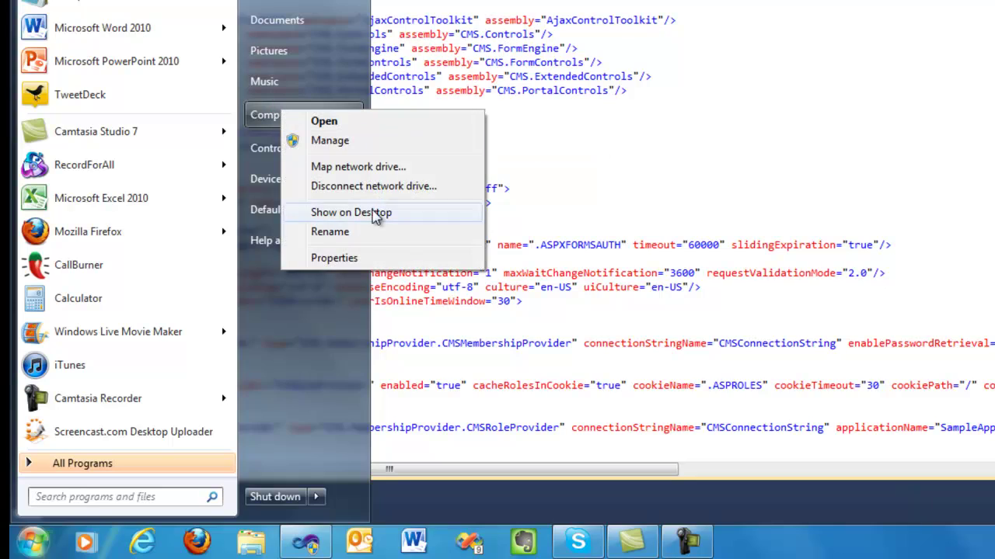
{"action": "left_click", "coordinate": [387, 259]}
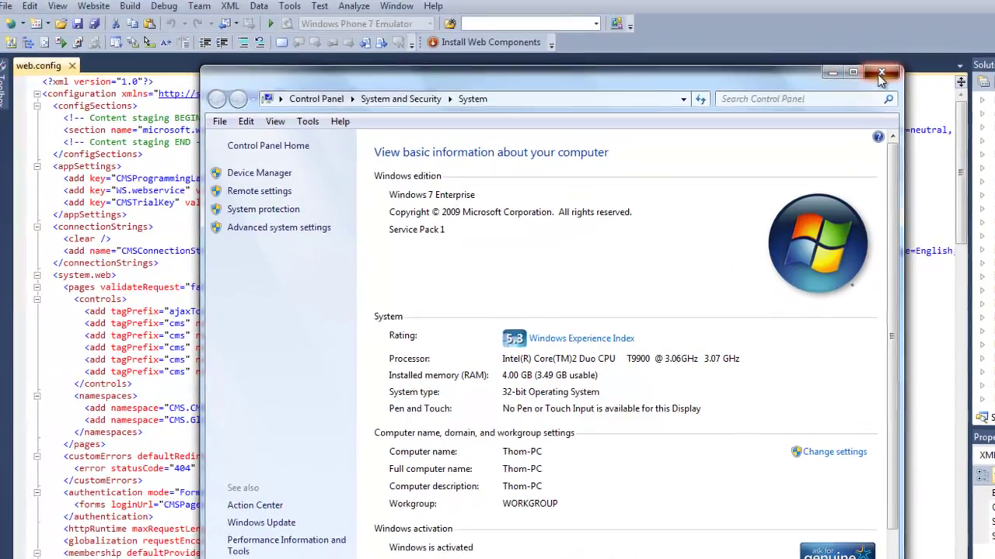
{"action": "left_click", "coordinate": [828, 39]}
Run the web project again and go to the cmssitemanager page under the KenticoR2 address.
{"action": "left_click", "coordinate": [292, 40]}
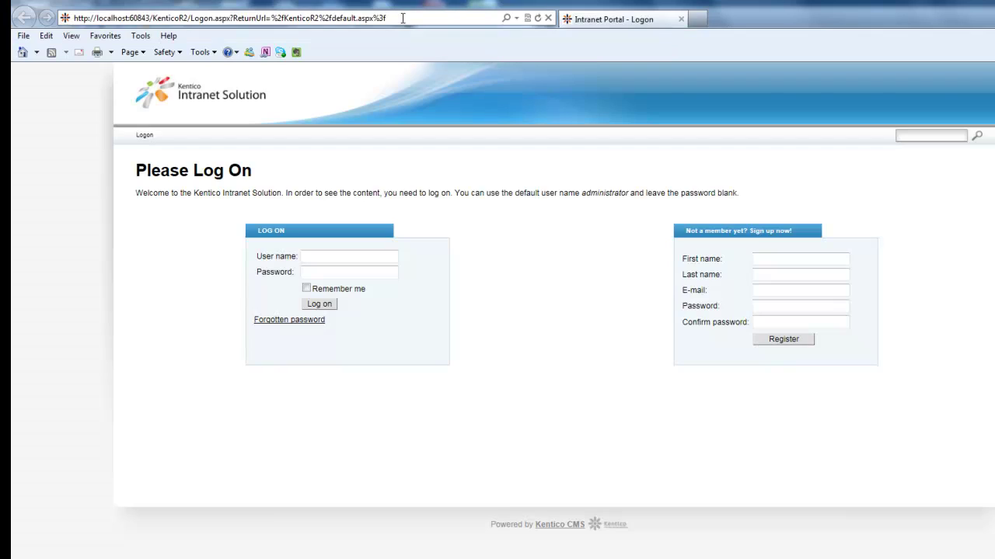
{"action": "left_click_drag", "start_coordinate": [386, 18], "coordinate": [195, 34]}
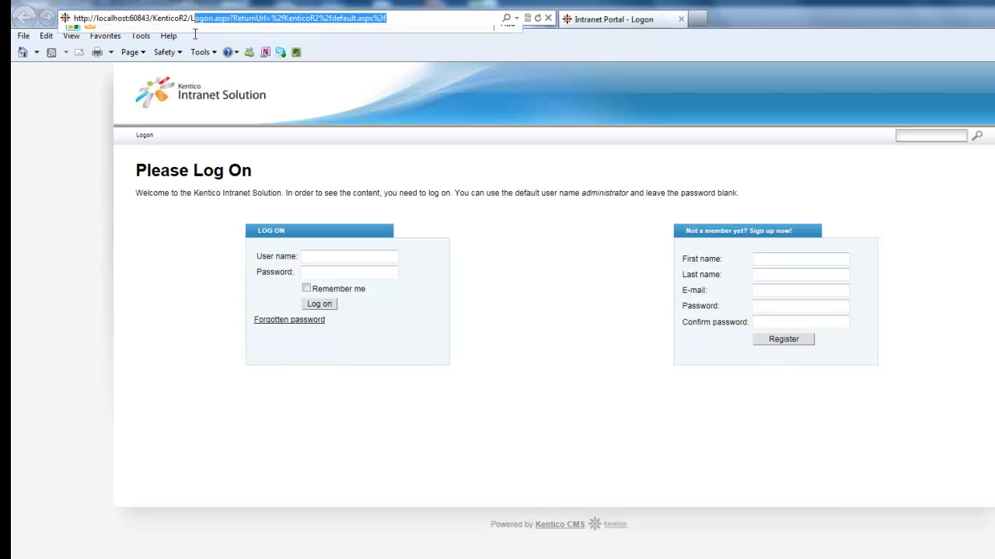
{"action": "type", "text": "cmssiteman"}
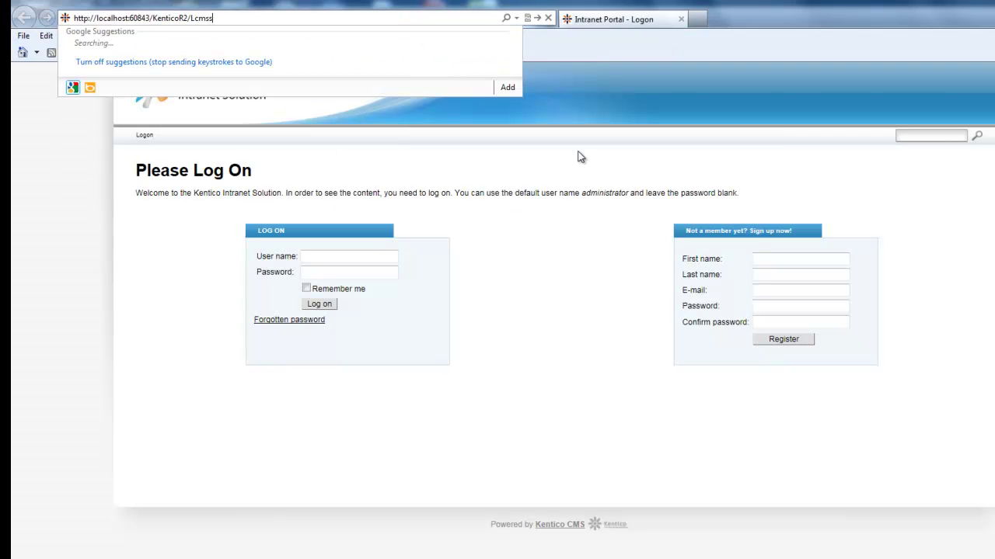
{"action": "type", "text": "ager"}
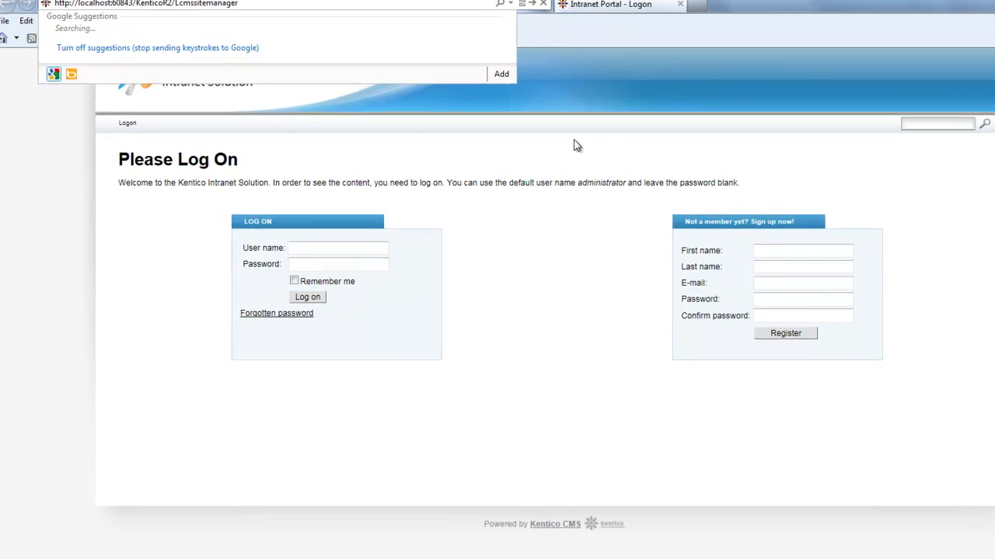
{"action": "key", "text": "Return"}
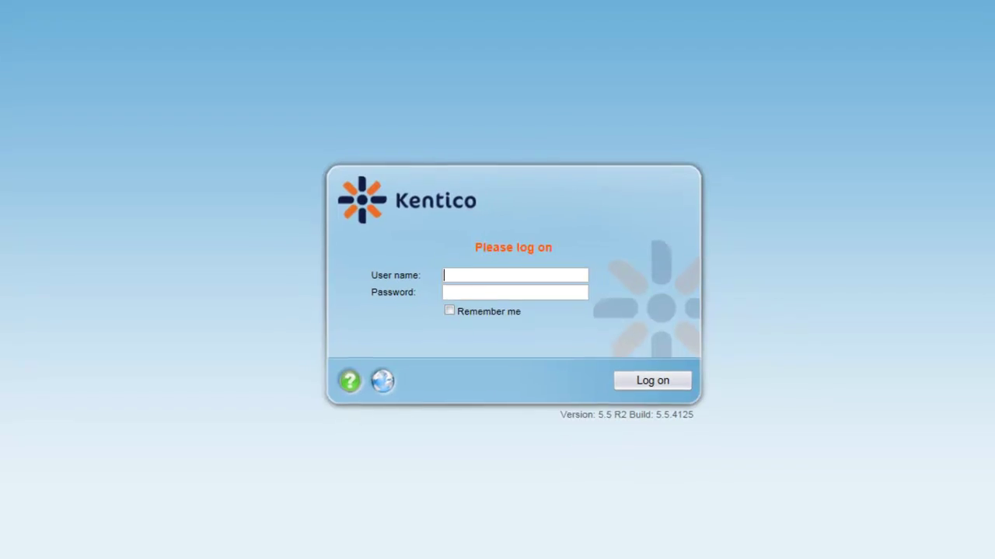
Log on to the Site Manager as Administrator with a blank password.
{"action": "type", "text": "Adminis"}
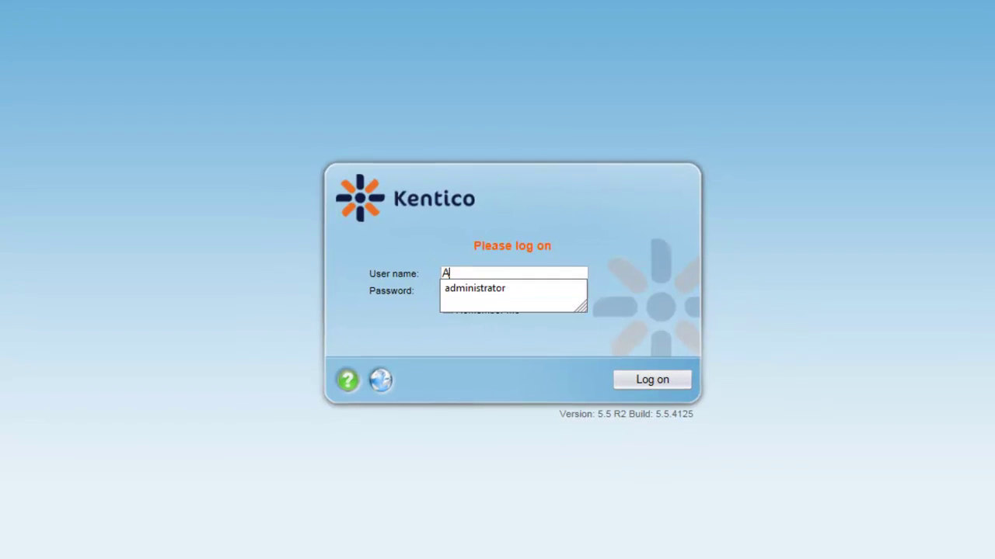
{"action": "type", "text": "rator"}
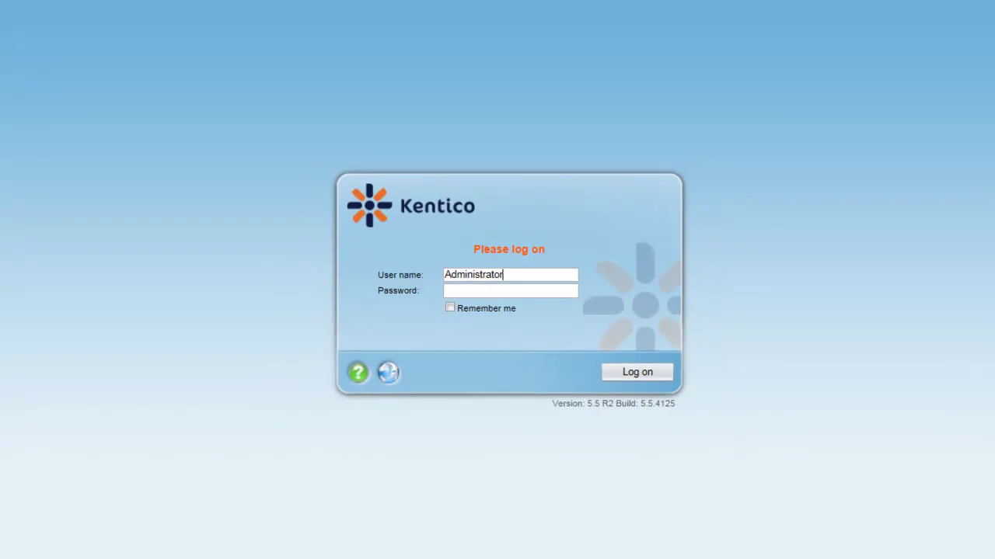
{"action": "key", "text": "Return"}
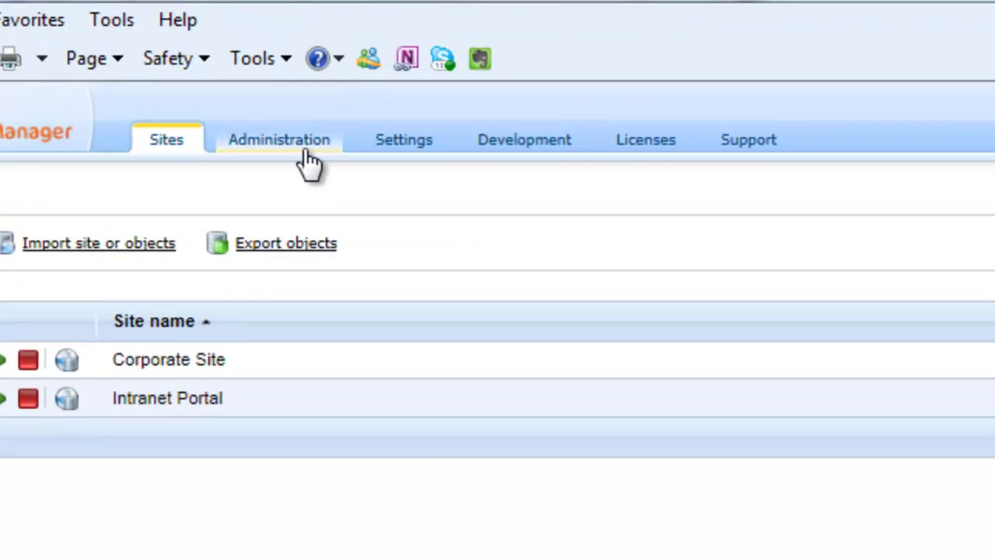
Search the Site Manager's user administration for the imported Windows user by name and open that user's record for editing.
{"action": "left_click", "coordinate": [220, 82]}
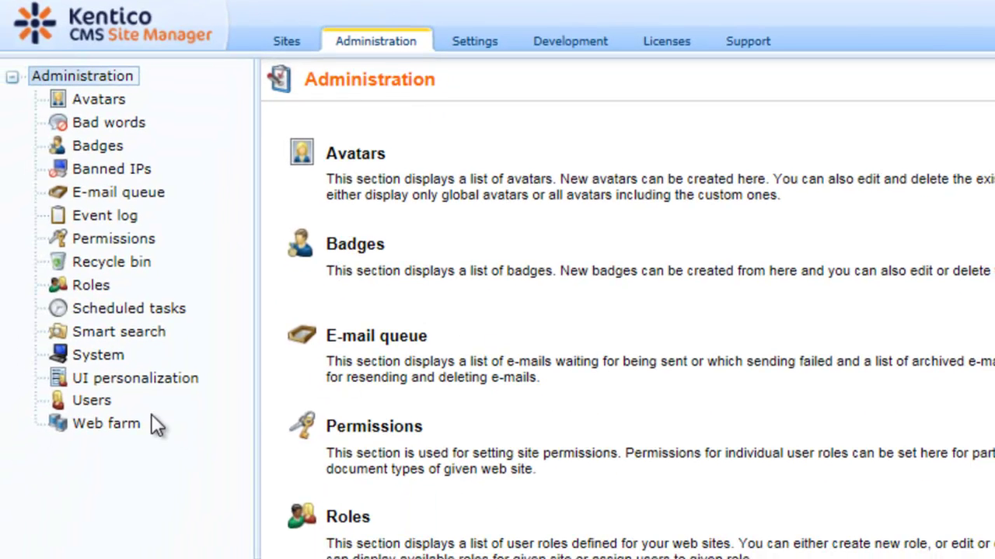
{"action": "left_click", "coordinate": [82, 401]}
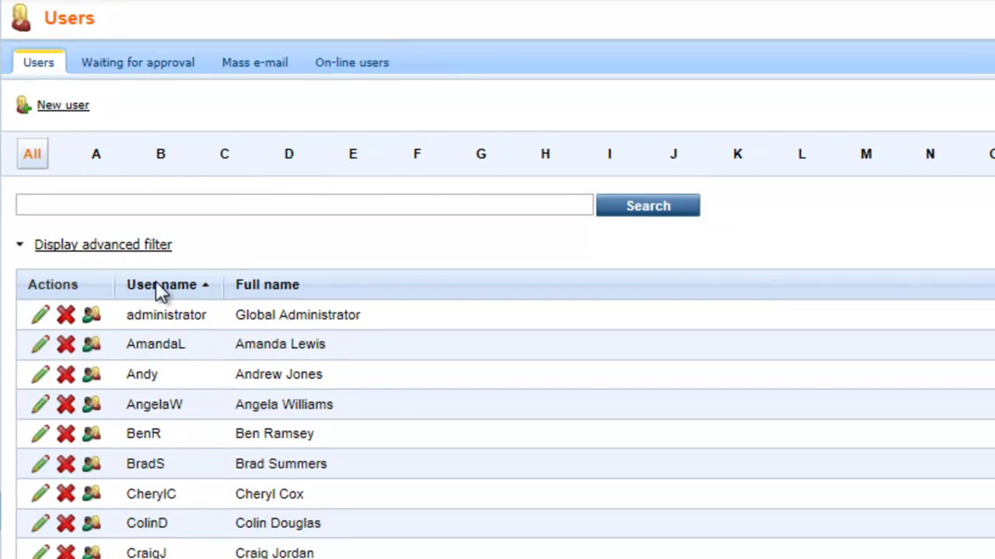
{"action": "left_click", "coordinate": [49, 203]}
{"action": "type", "text": "t"}
{"action": "key", "text": "Down"}
{"action": "key", "text": "Return"}
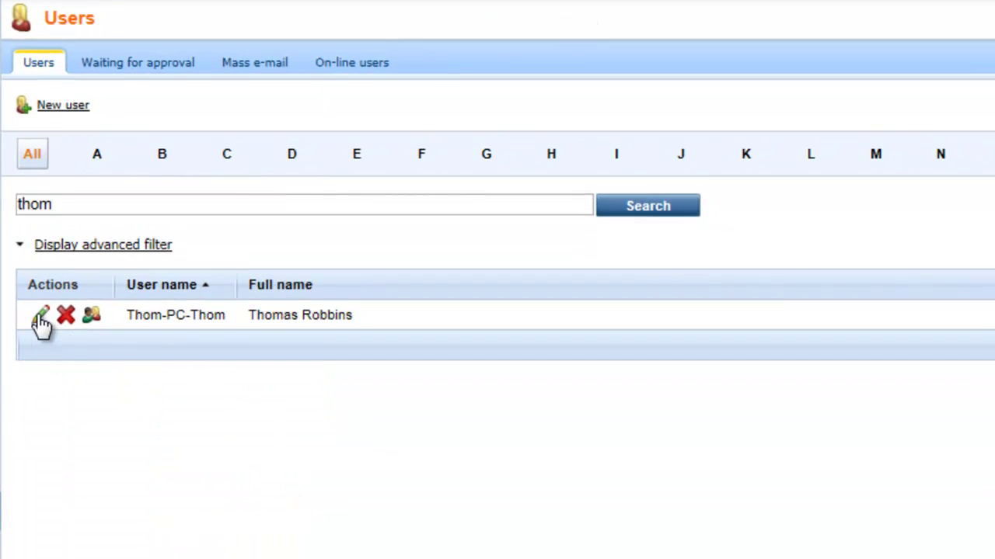
{"action": "left_click", "coordinate": [38, 315]}
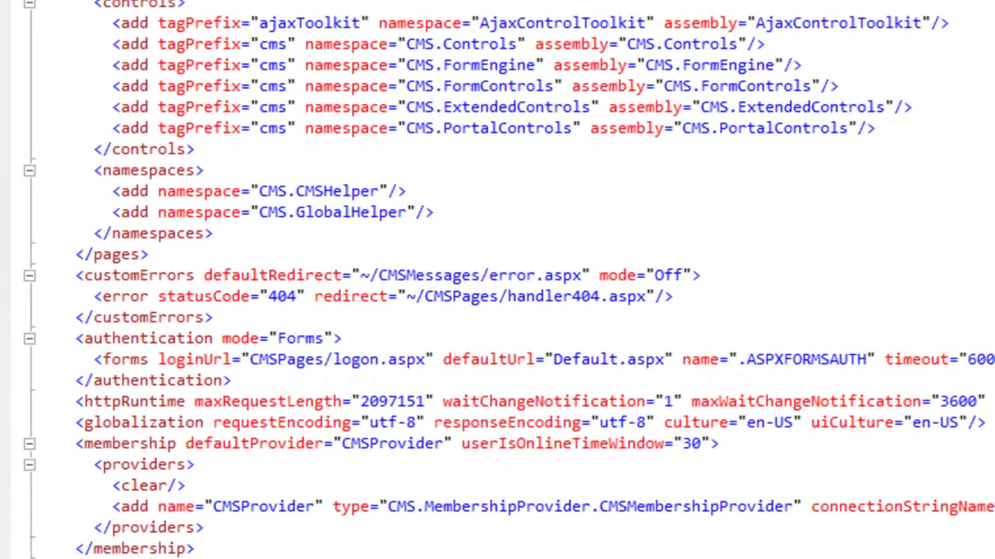
Change the authentication mode in web.config to "Windows", then close the file and save its changes.
{"action": "left_click", "coordinate": [324, 338]}
{"action": "key", "text": "BackSpace"}
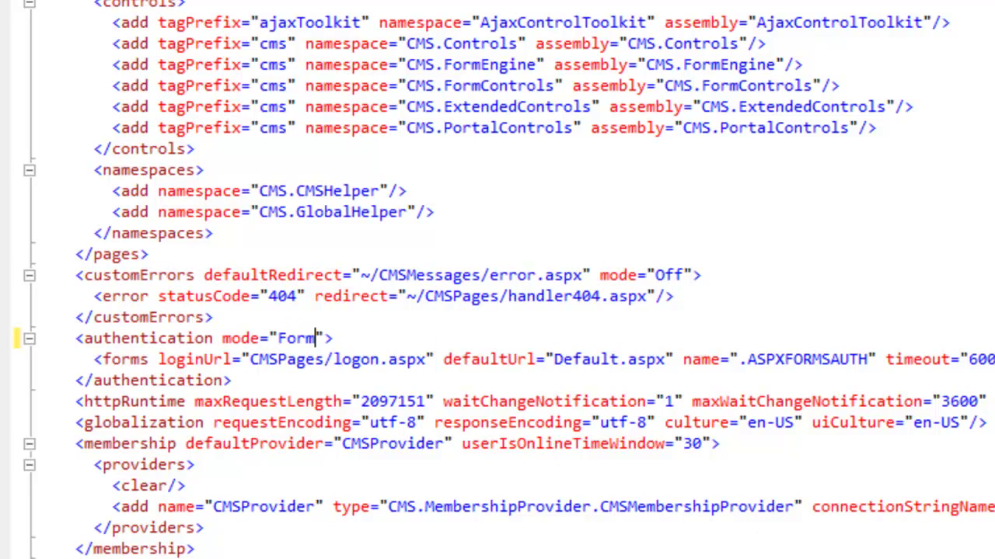
{"action": "key", "text": "BackSpace"}
{"action": "key", "text": "BackSpace"}
{"action": "key", "text": "BackSpace"}
{"action": "key", "text": "BackSpace"}
{"action": "type", "text": "Windows"}
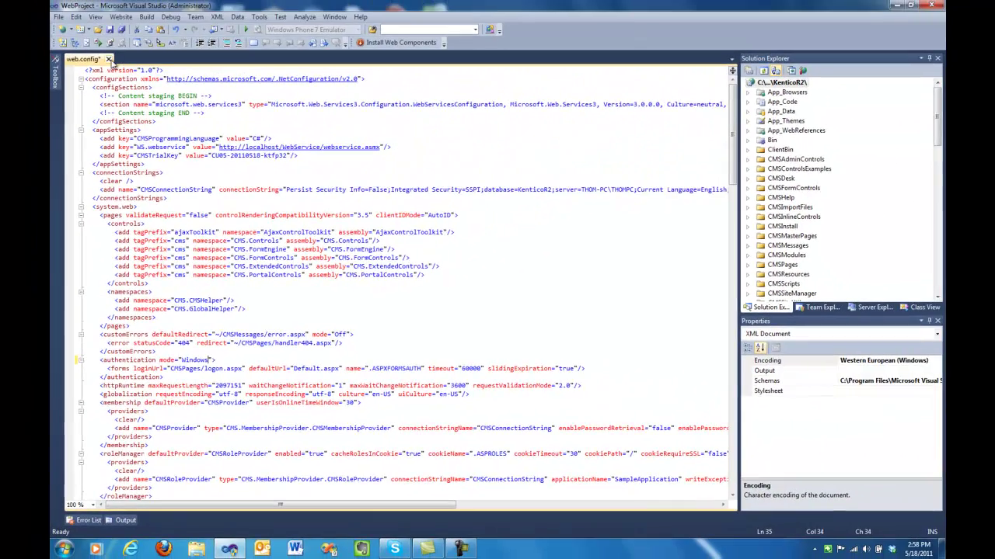
{"action": "left_click", "coordinate": [109, 60]}
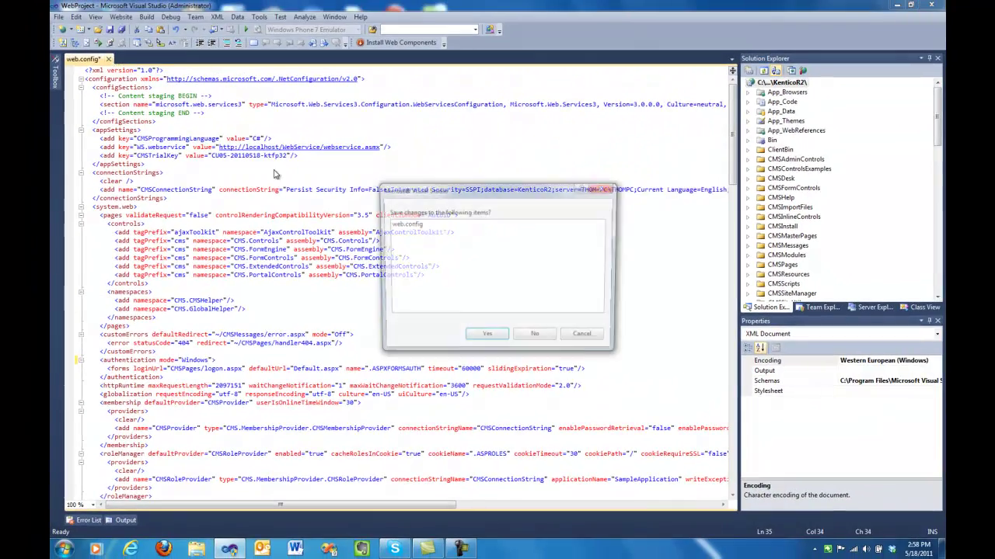
{"action": "left_click", "coordinate": [484, 335]}
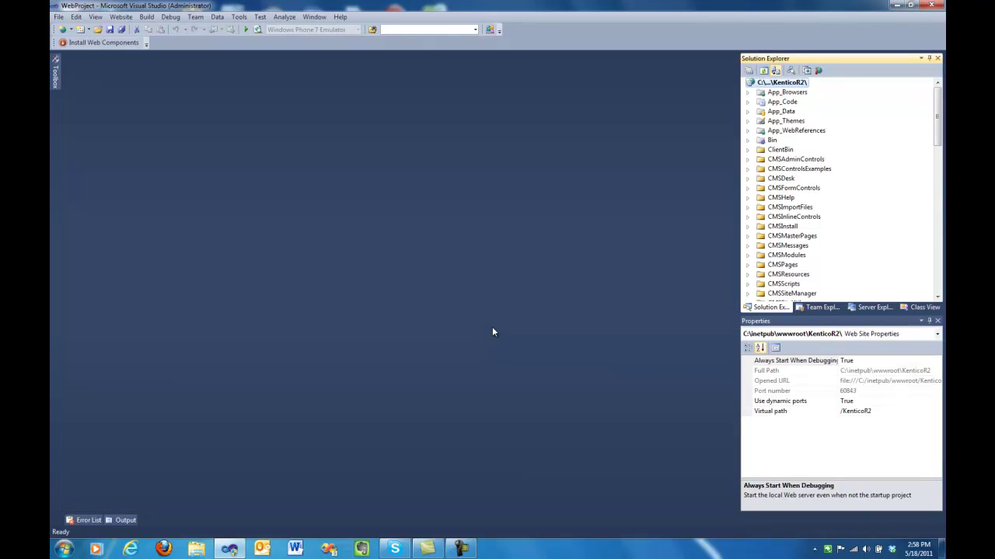
Run the site and open "A Complete Guide for New Employees" from the Documents page for editing in its client application, accepting the file download.
{"action": "key", "text": "F5"}
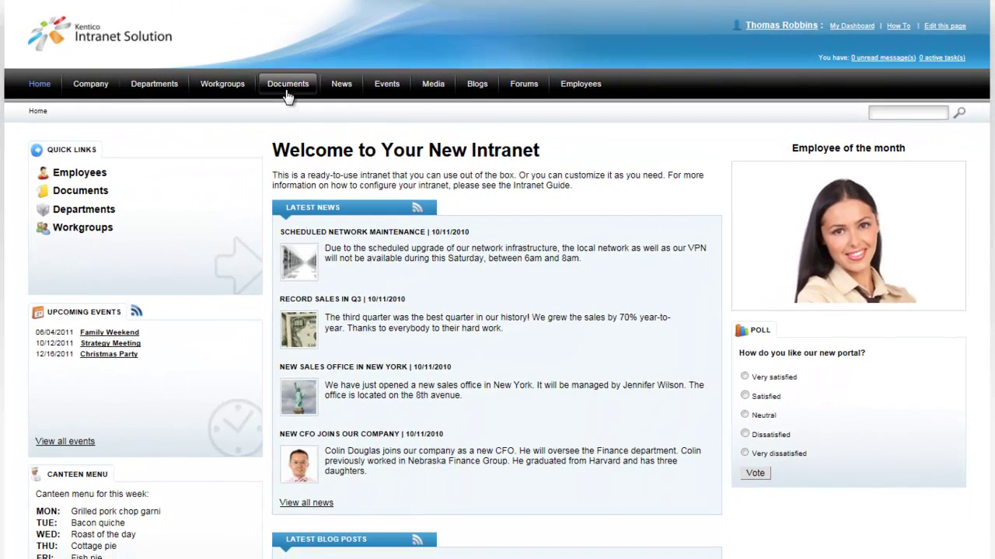
{"action": "left_click", "coordinate": [288, 92]}
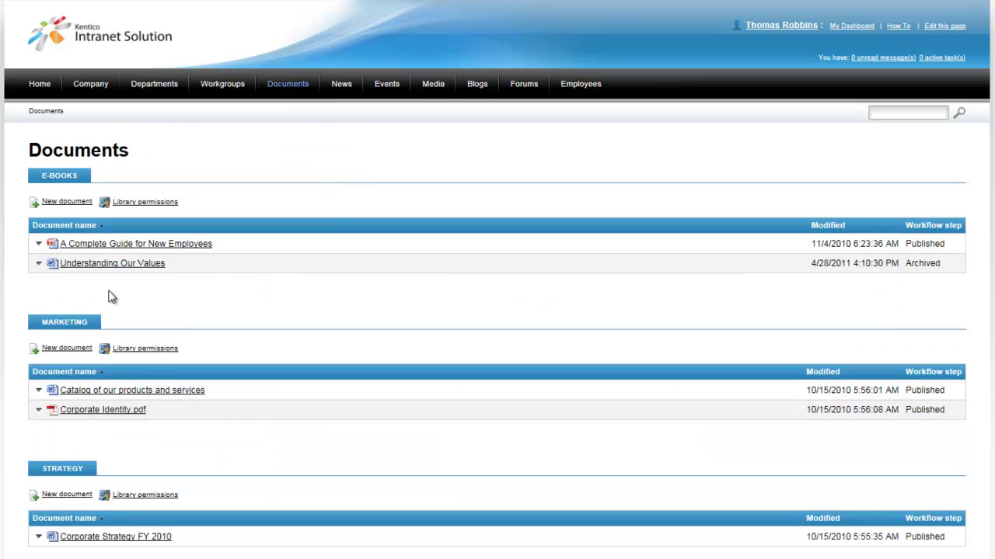
{"action": "left_click", "coordinate": [39, 245]}
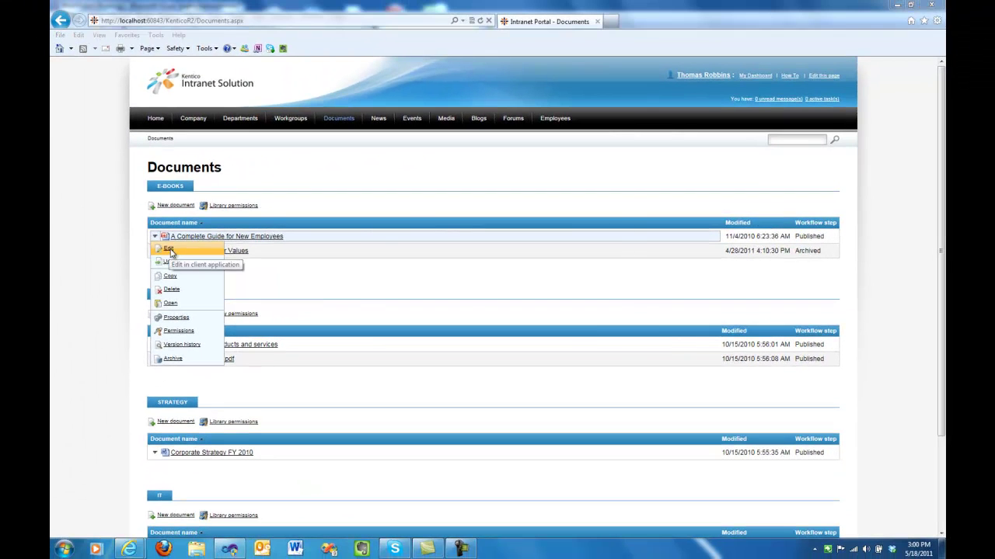
{"action": "left_click", "coordinate": [221, 128]}
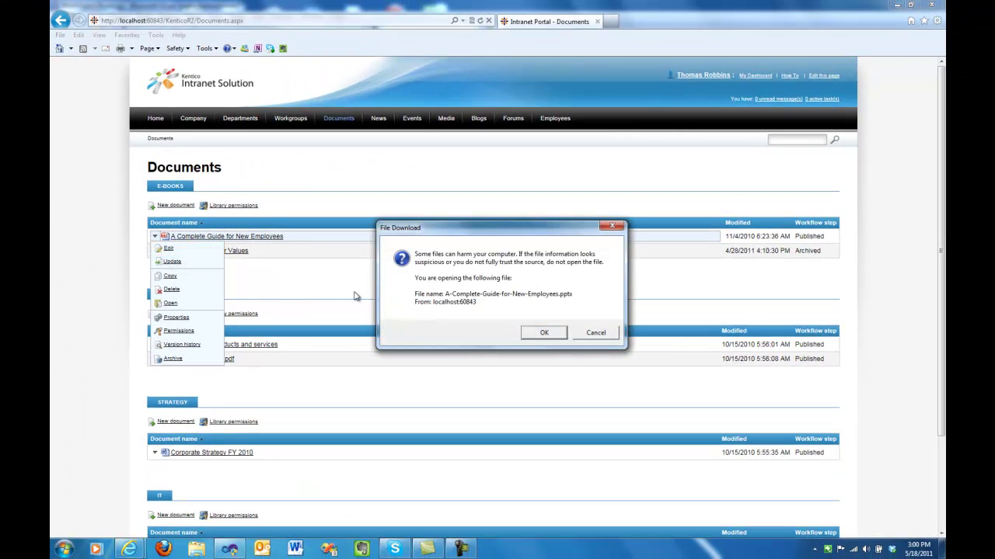
{"action": "left_click", "coordinate": [535, 334]}
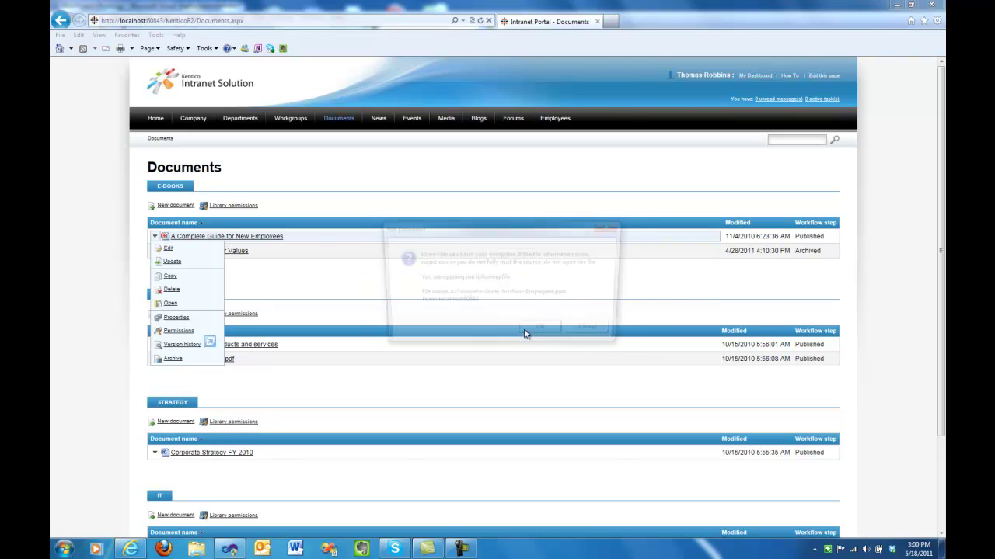